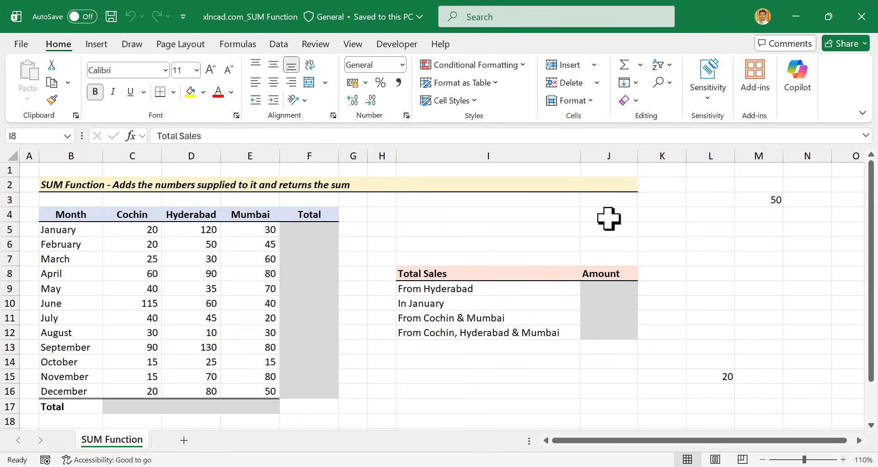
Enter a SUM formula in cell J4 that adds the numbers 10, 30 and 20
left_click(605, 216)
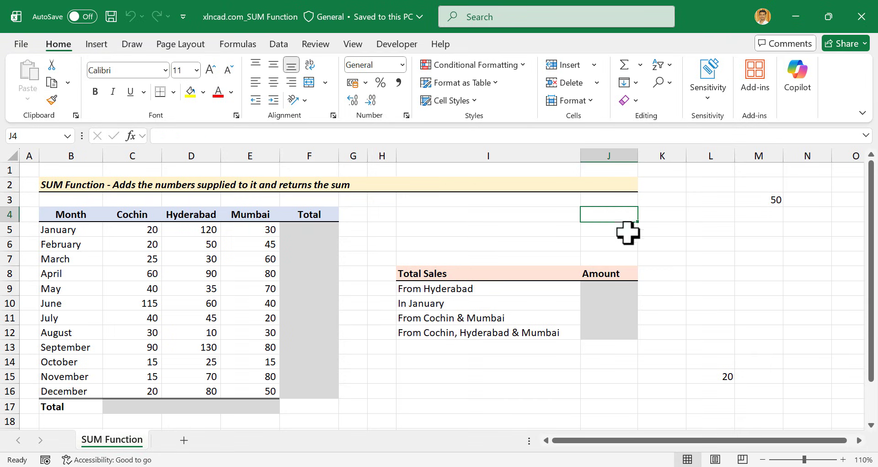
type("=")
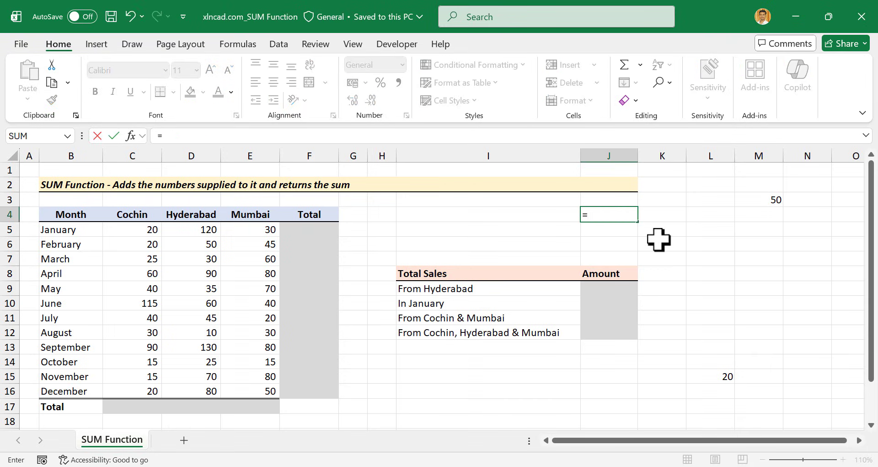
type("S")
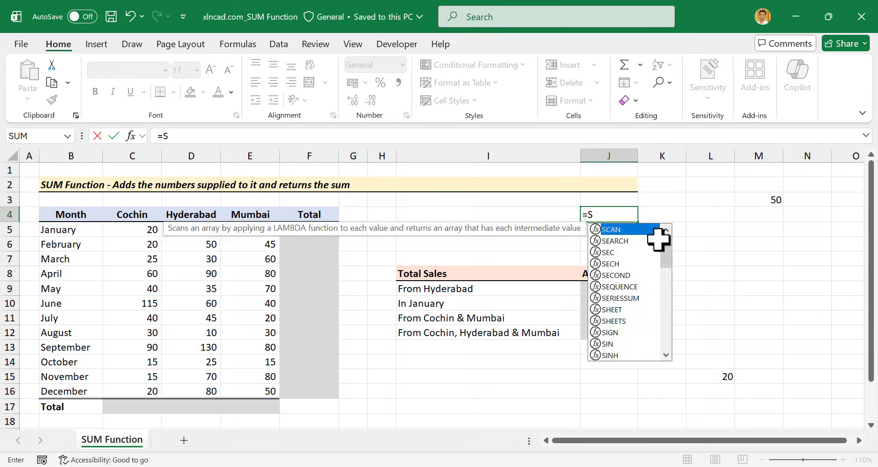
type("UM(")
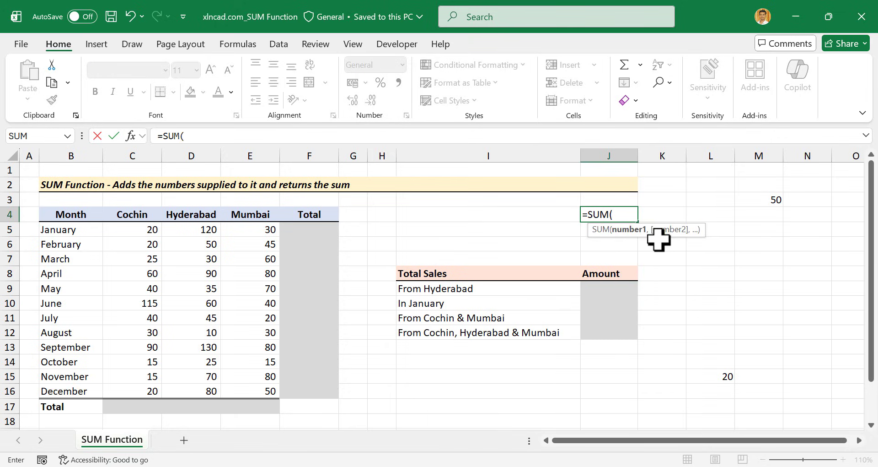
type("10,")
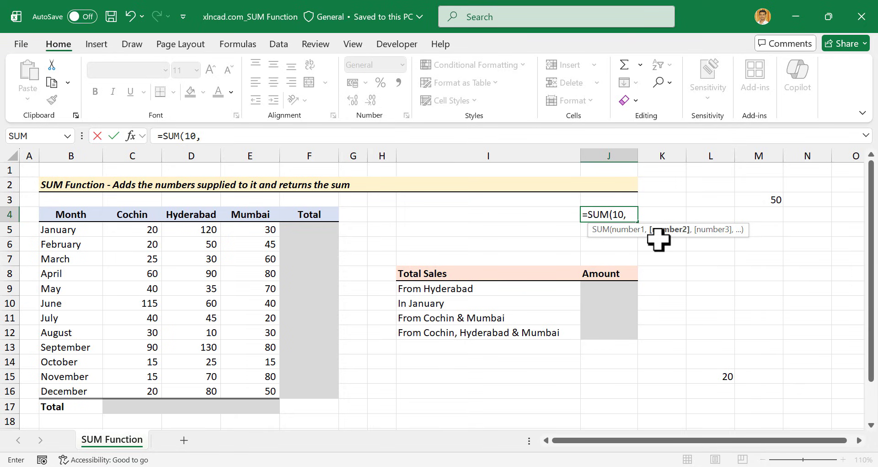
type("30,20")
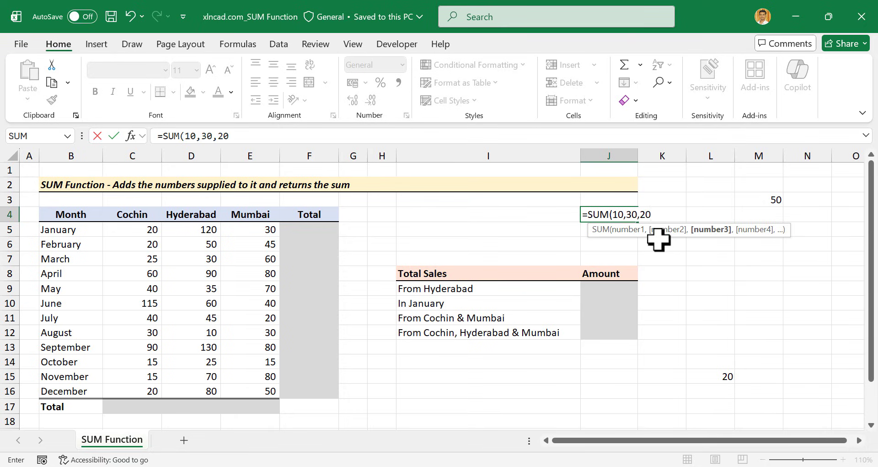
type(")")
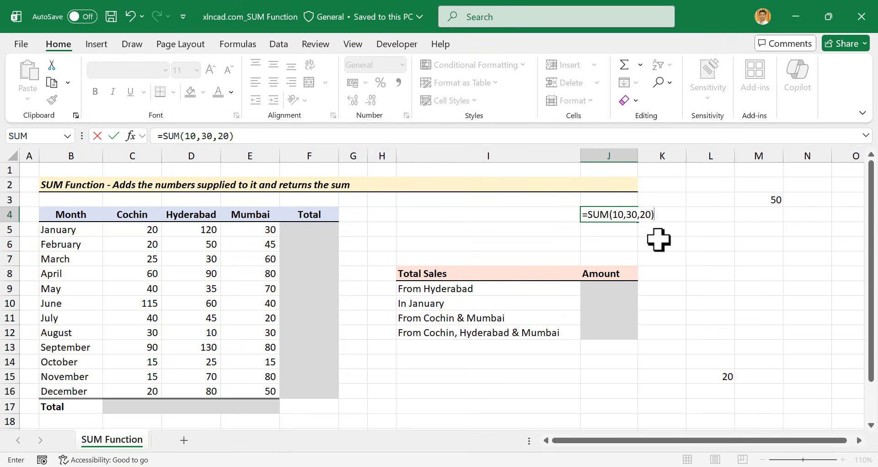
key("Return")
Add 15 as a fourth number to the SUM formula in cell J4
left_click(624, 214)
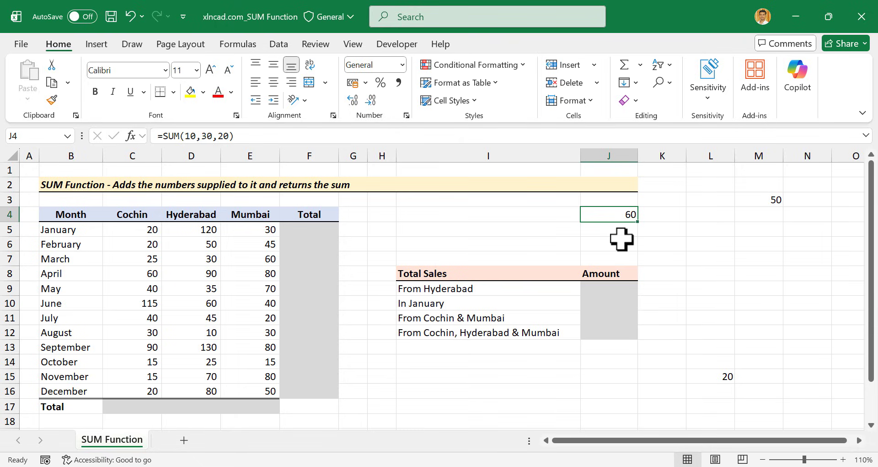
left_click(229, 136)
type(",15")
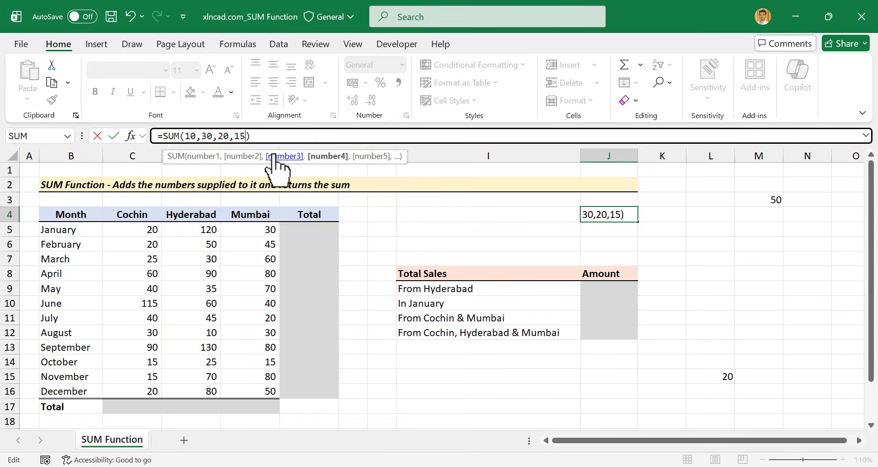
key("Return")
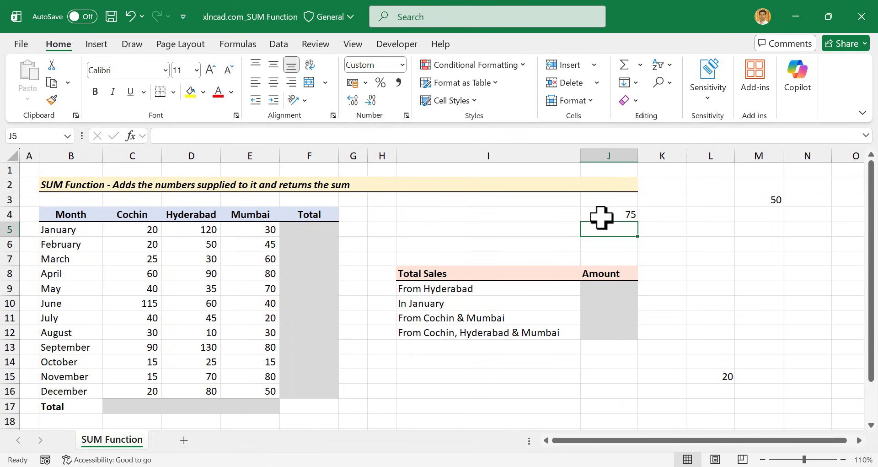
left_click(602, 217)
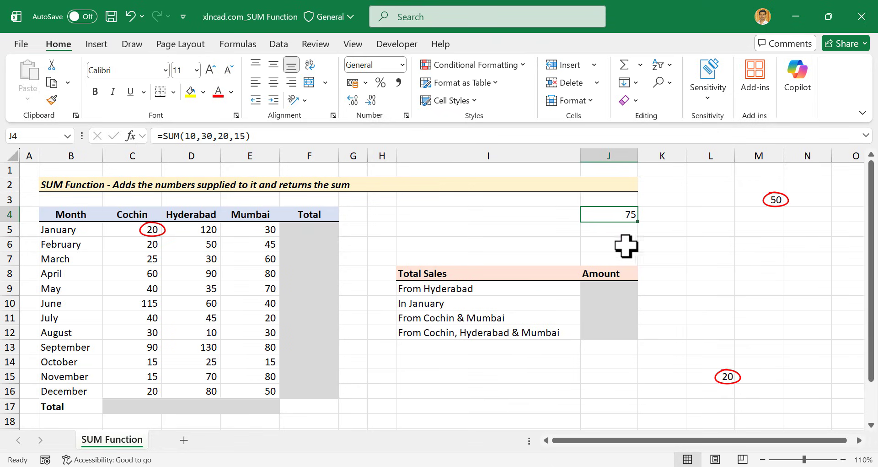
Enter a SUM formula in cell J6 that adds cells M3, L15 and C5
left_click(607, 243)
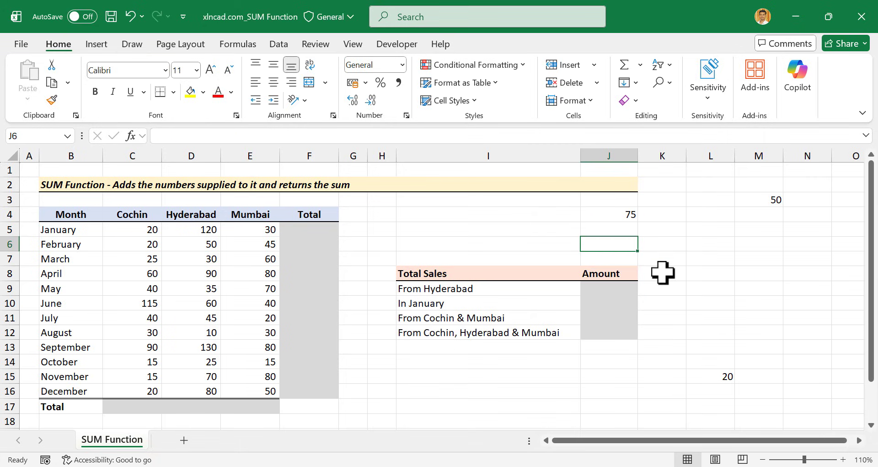
type("=")
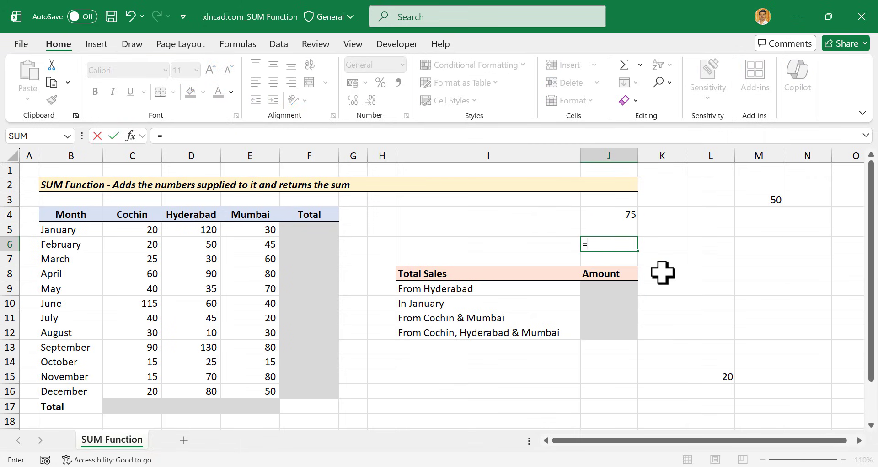
type("SUM(")
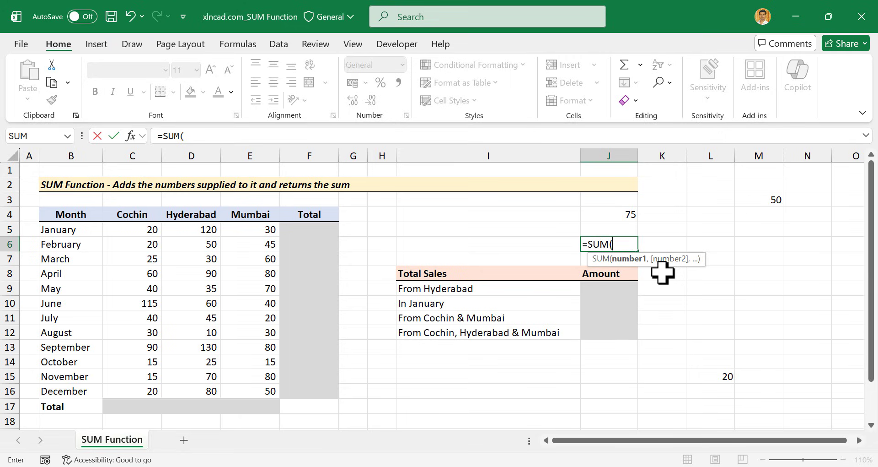
left_click(763, 199)
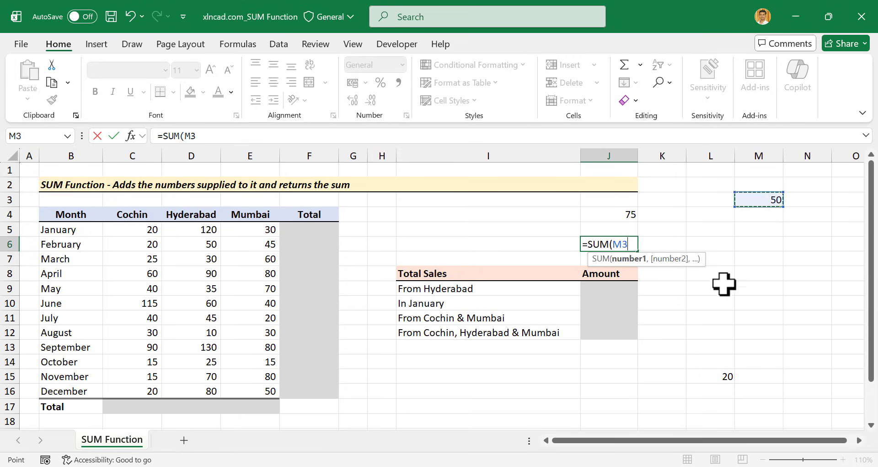
type(",")
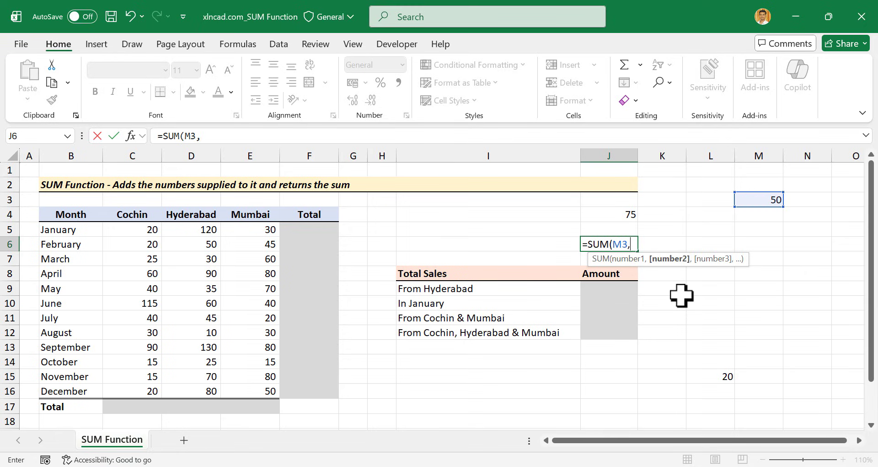
left_click(710, 375)
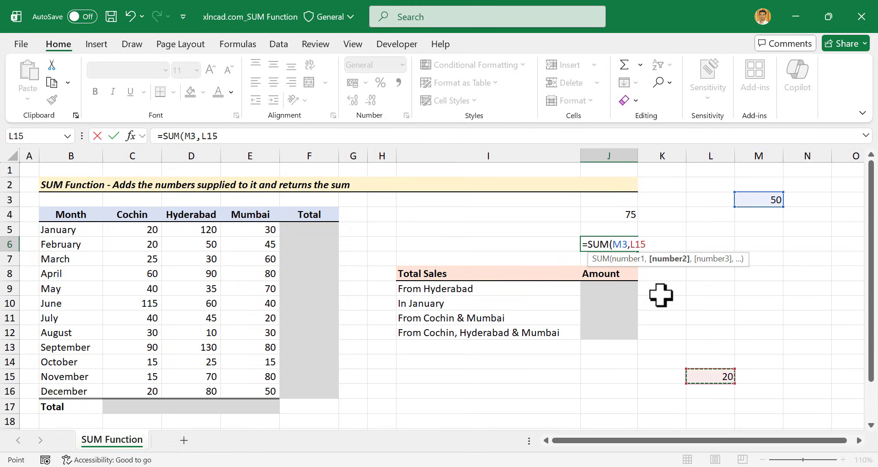
type(",")
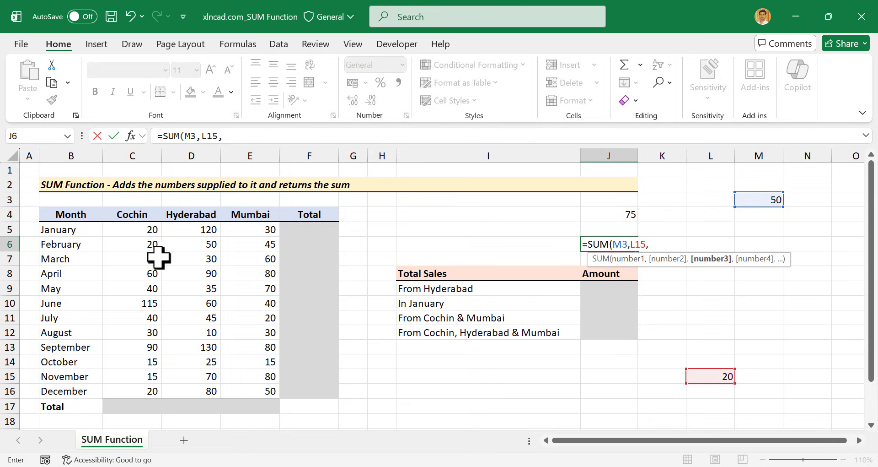
left_click(145, 230)
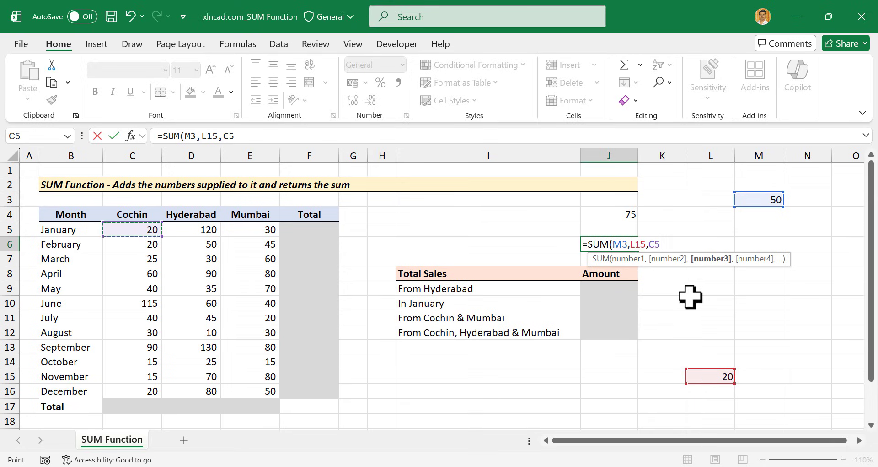
key("Return")
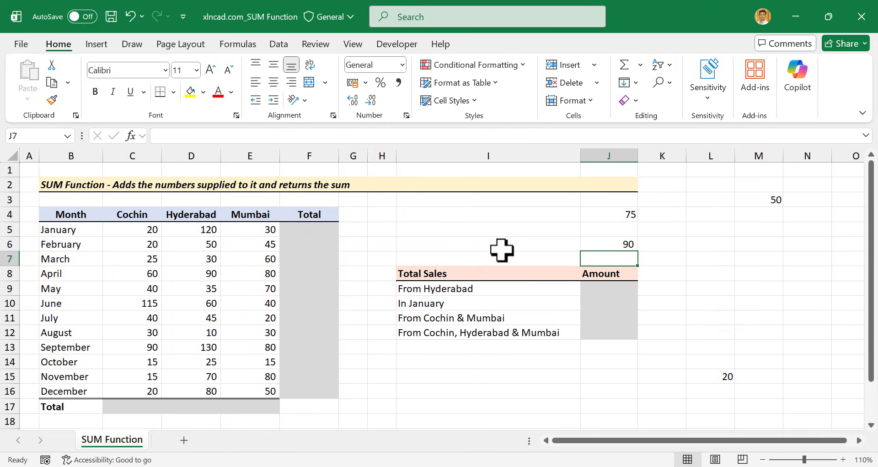
Examine which cells the SUM formula in J6 refers to, leaving the formula as it is
left_click(606, 241)
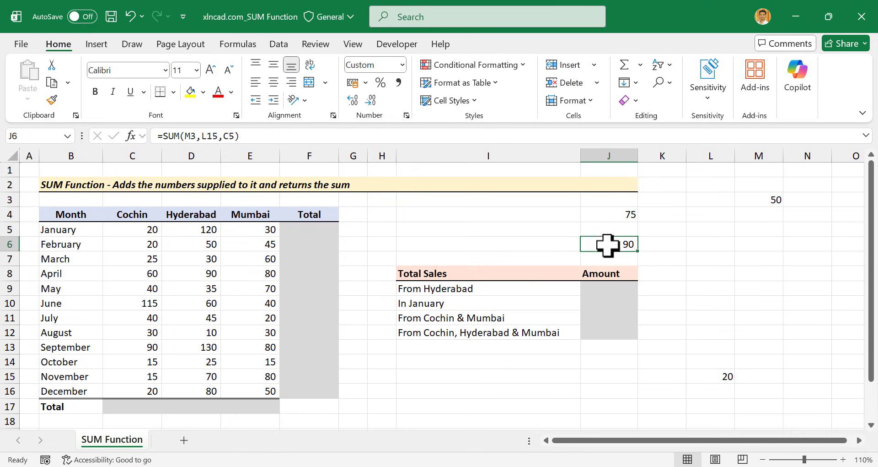
left_click(267, 137)
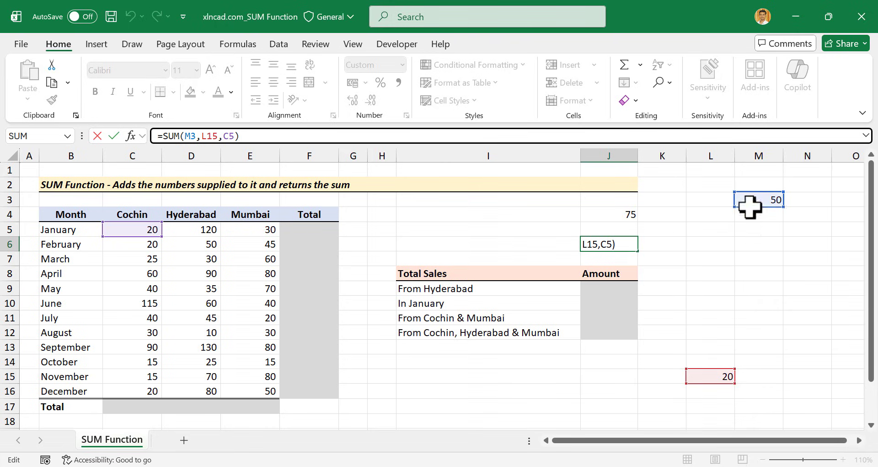
key("Escape")
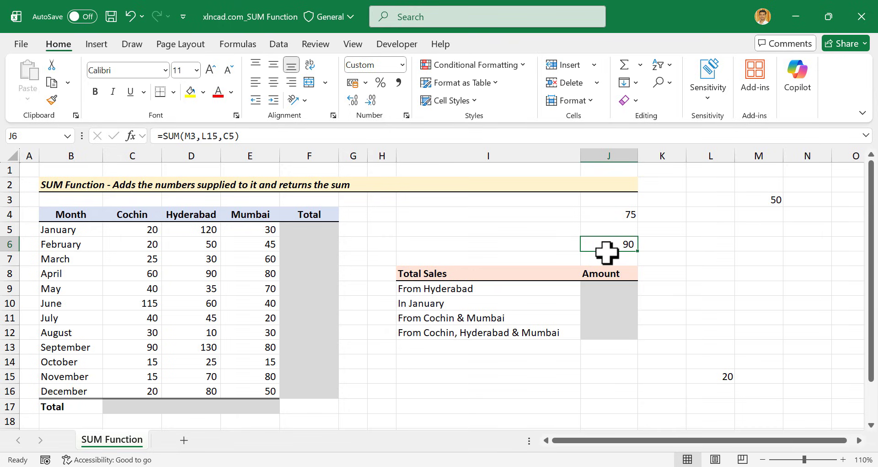
Change the value in cell L15 to 115 and the value in cell M3 to 78
left_click(709, 375)
type("11")
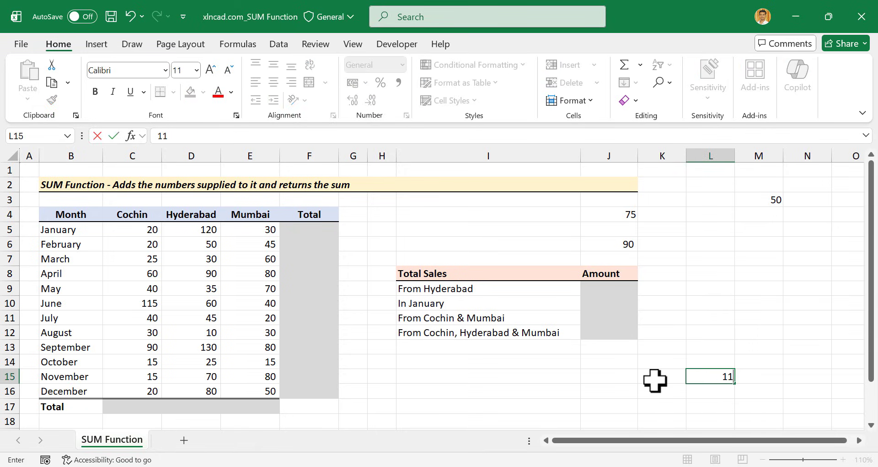
type("5")
key("Return")
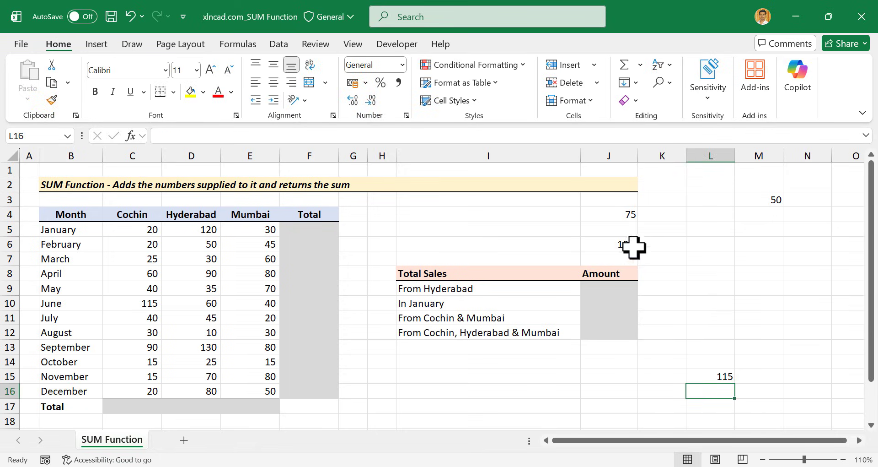
left_click(769, 200)
type("78")
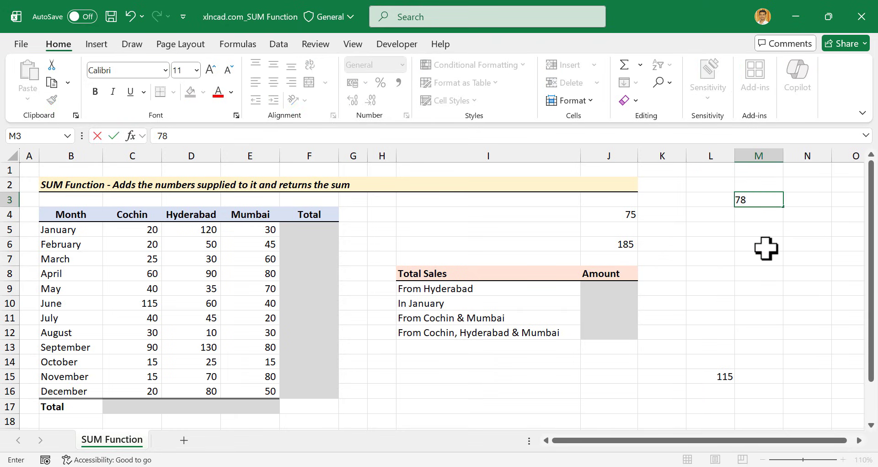
key("Return")
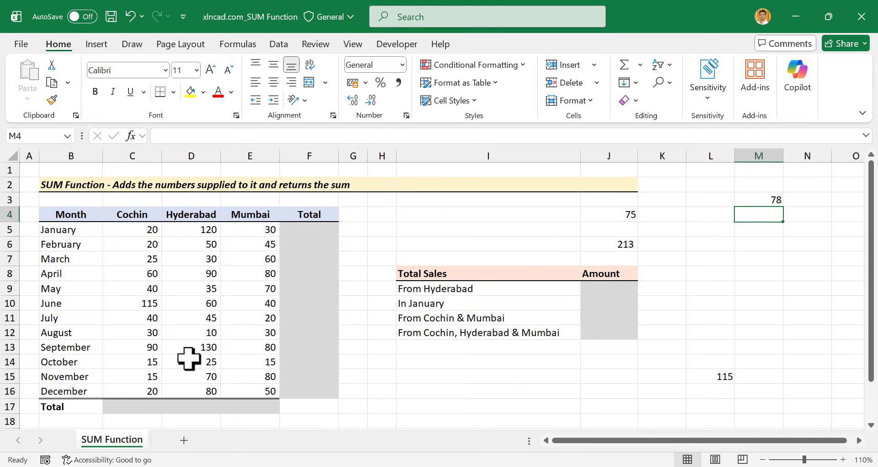
Total the Hyderabad sales in cell J9 with a SUM formula over the range D5:D16
left_click(596, 289)
type("=")
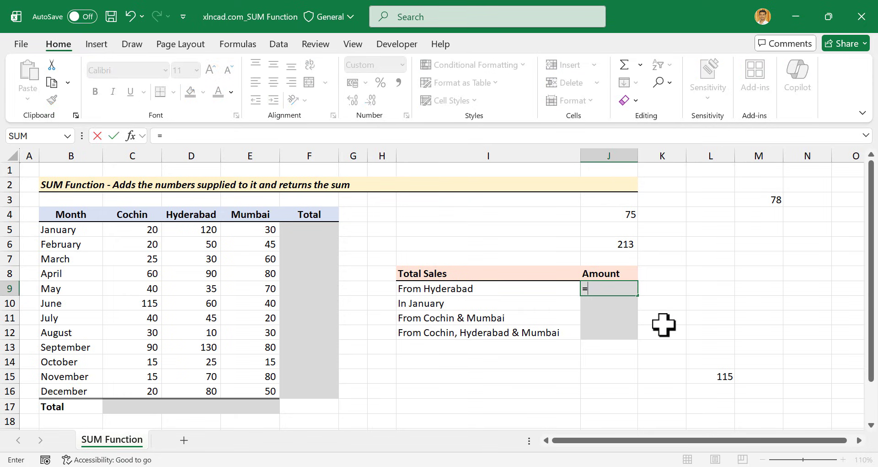
type("SUM(")
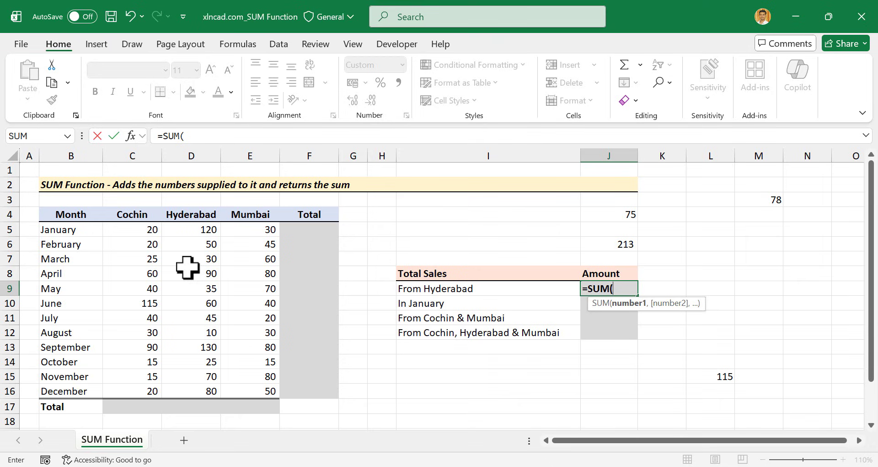
left_click_drag(190, 230, 195, 389)
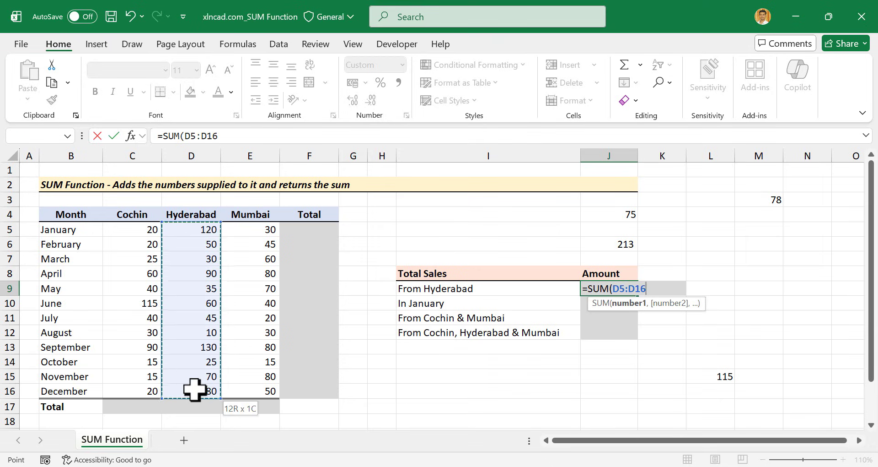
key("Return")
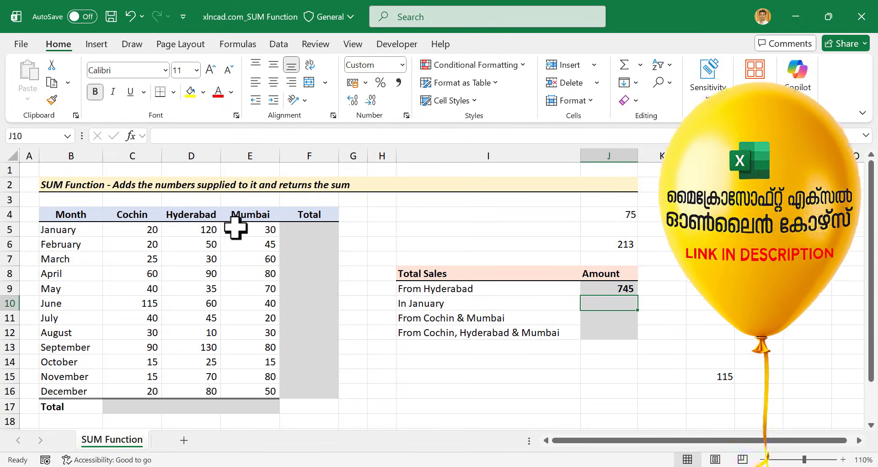
Total the January sales in cell J10 with a SUM formula over the range C5:E5
type("=")
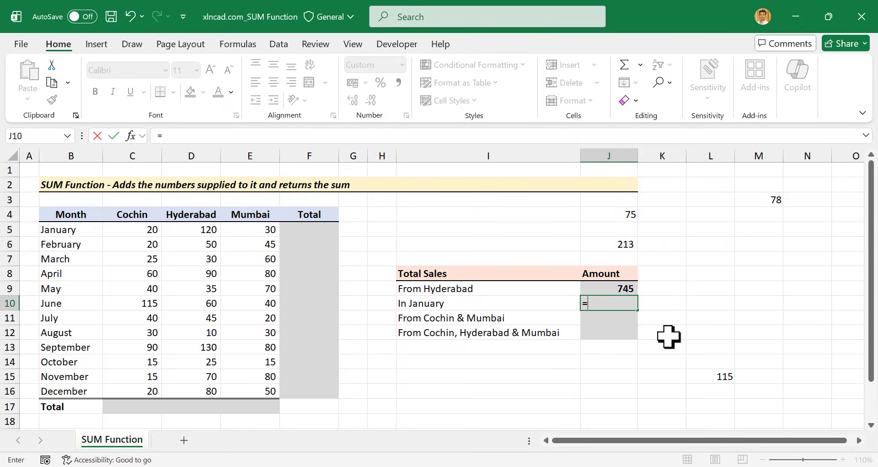
type("SUM")
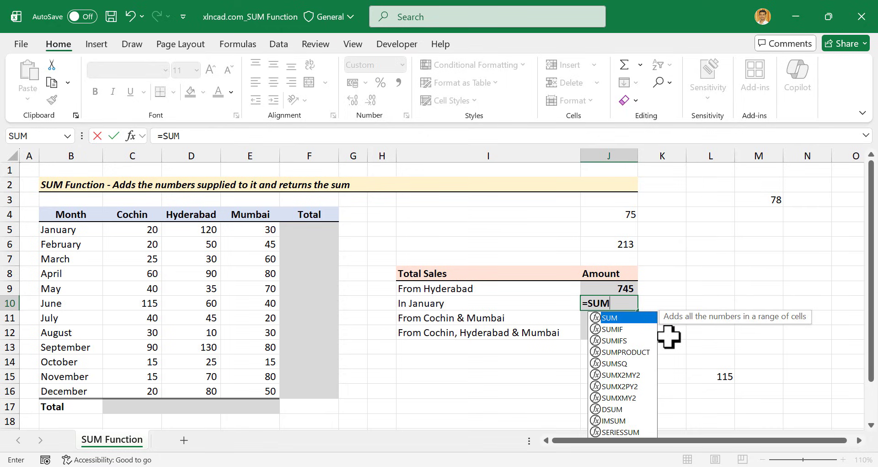
type("(")
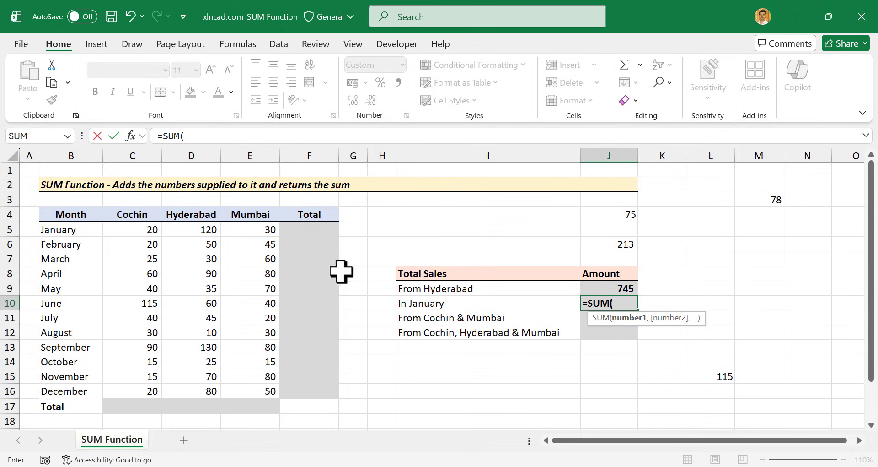
left_click_drag(123, 230, 250, 229)
key("Return")
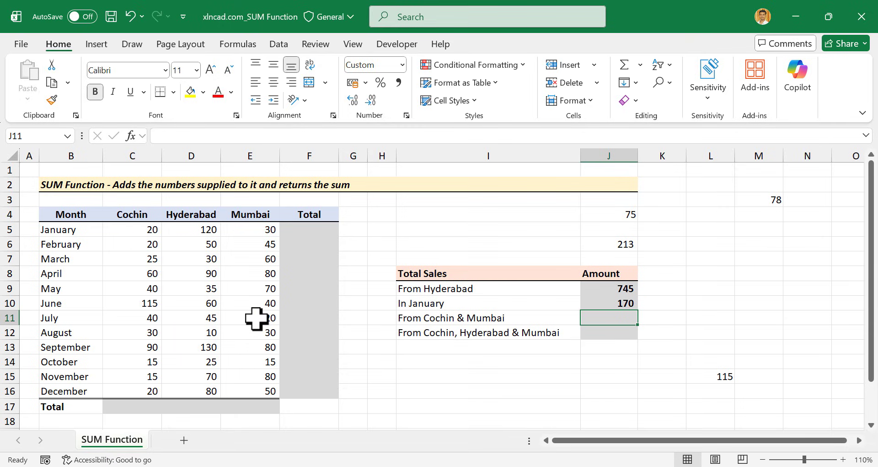
Total the Cochin and Mumbai sales in cell J11 with a SUM formula over the ranges C5:C16 and E5:E16
type("=")
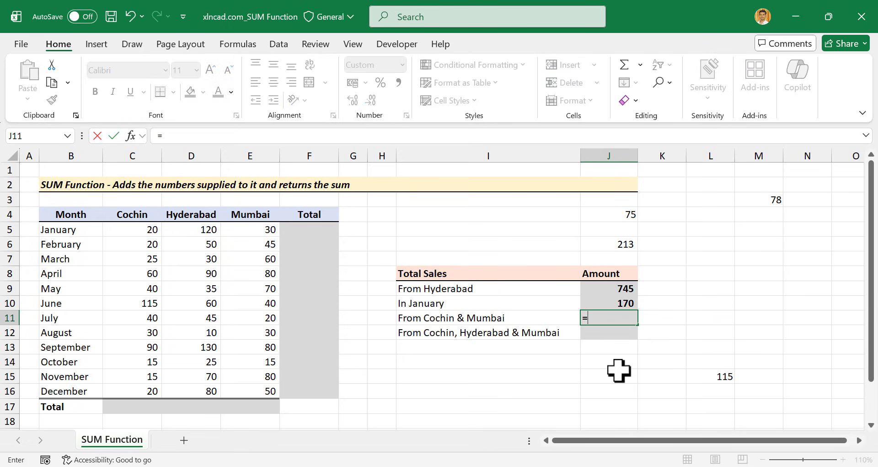
type("SUM")
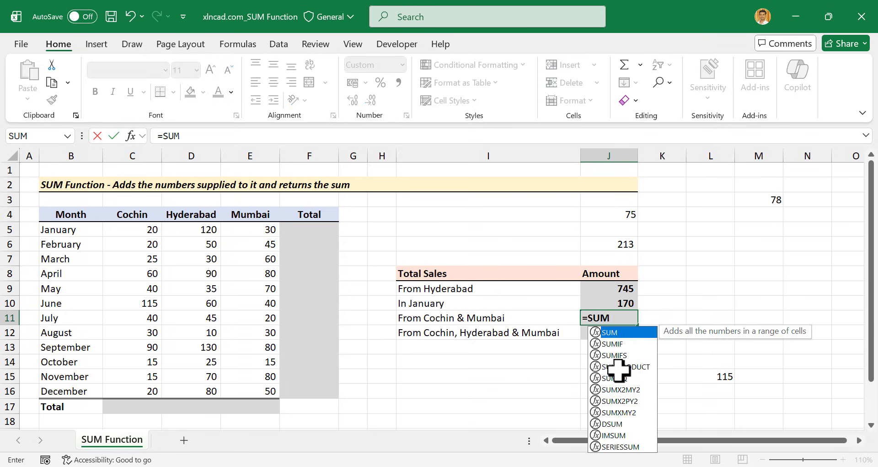
type("(")
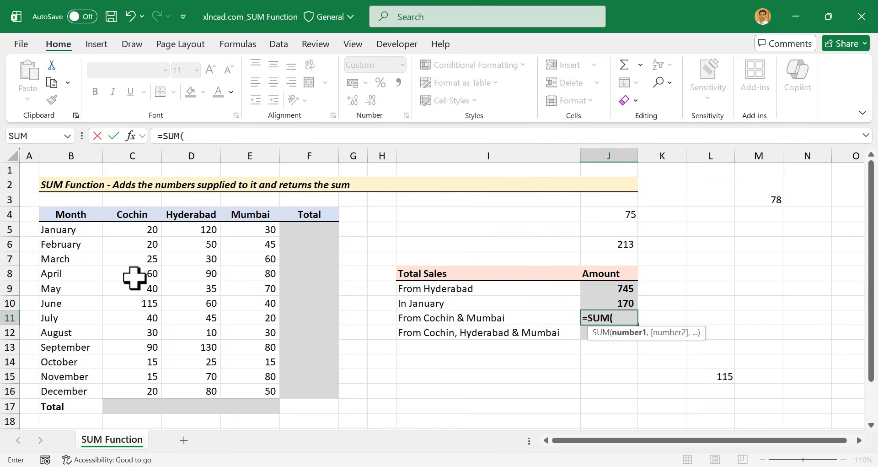
left_click_drag(133, 229, 136, 391)
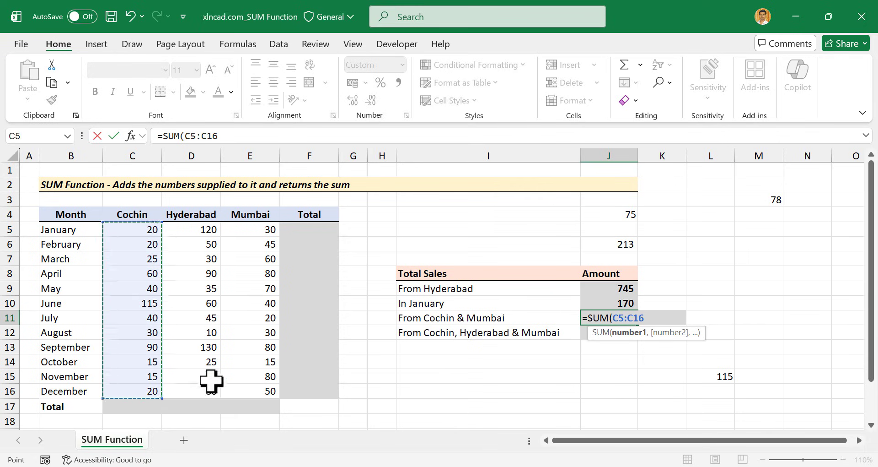
type(",")
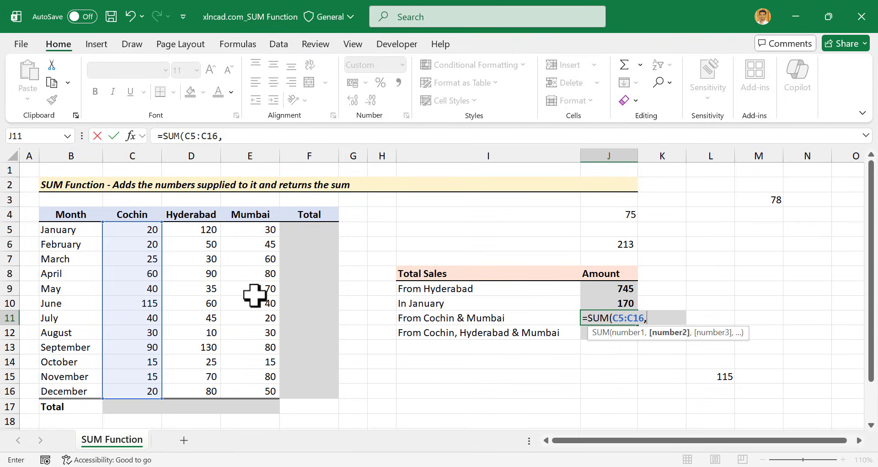
left_click_drag(259, 231, 256, 386)
type(")")
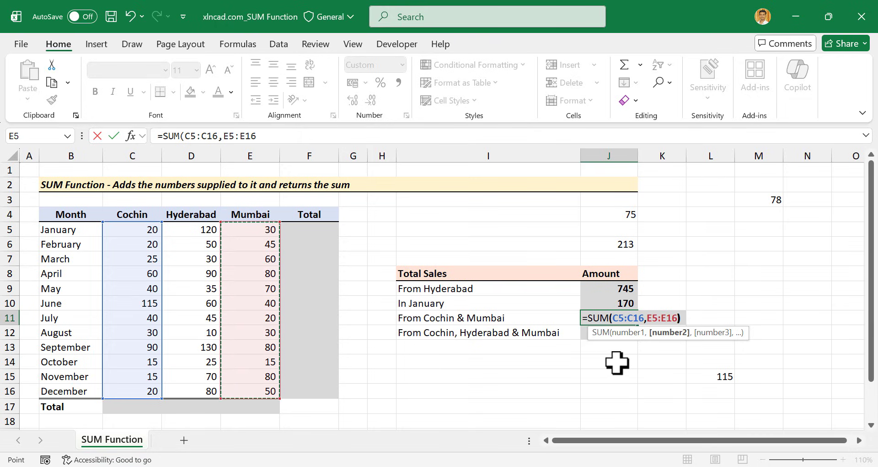
key("Return")
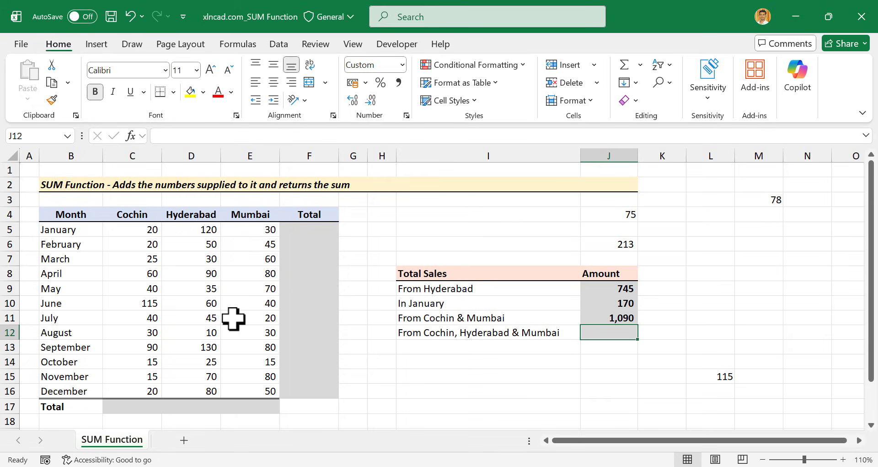
Total the sales of all three cities in cell J12 with a SUM formula over the range C5:E16
type("=")
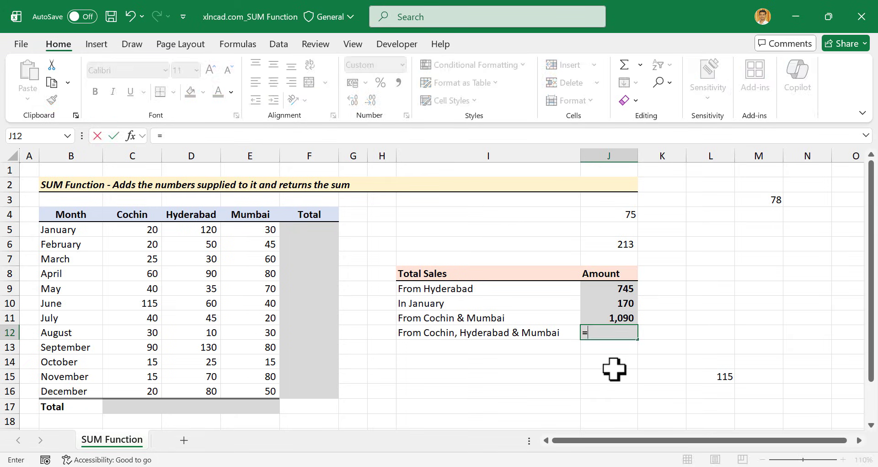
type("SUM")
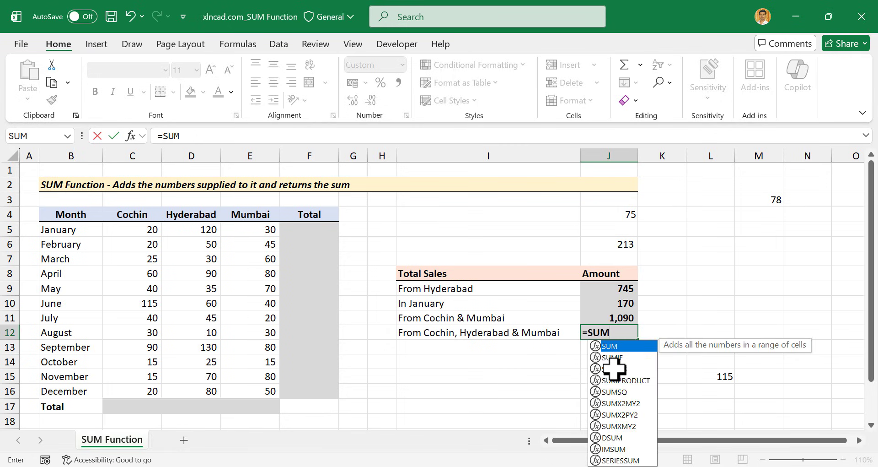
type("(")
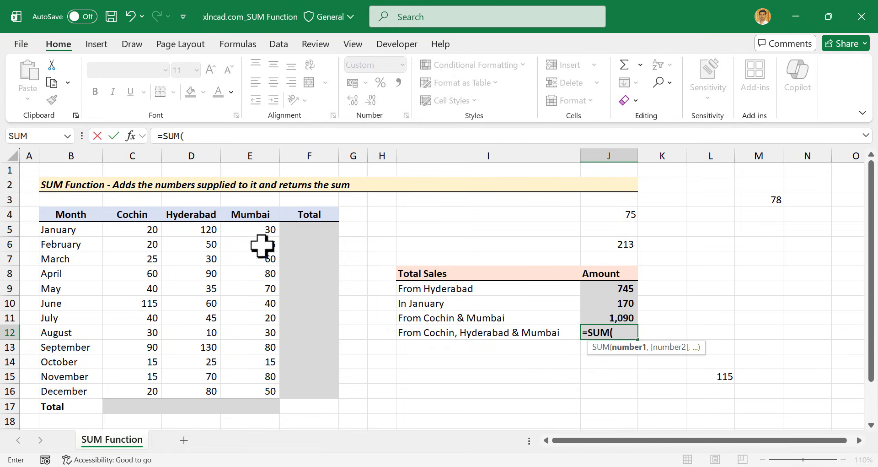
left_click_drag(131, 231, 254, 388)
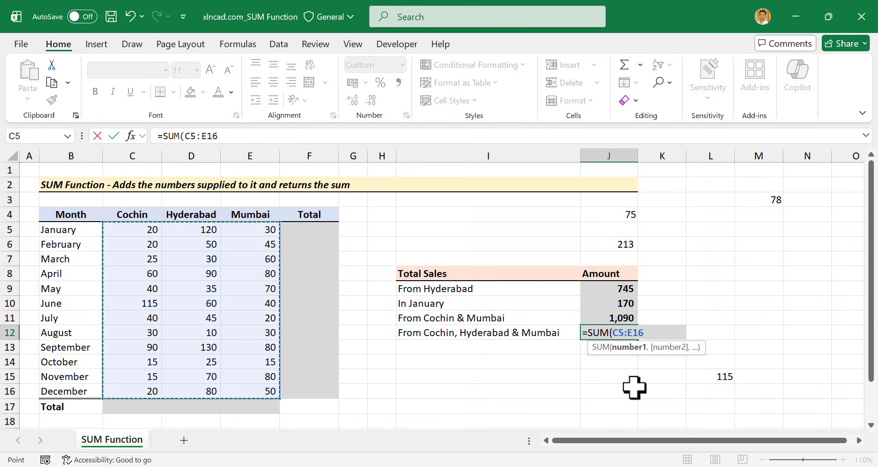
key("Return")
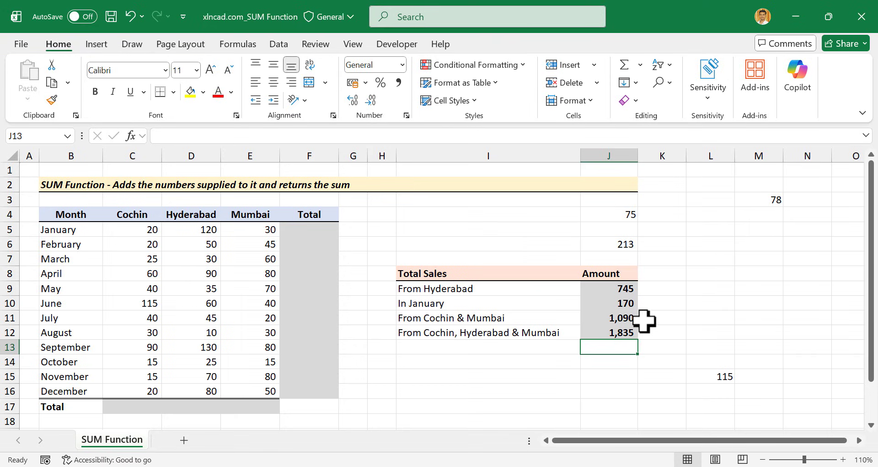
Change the January sales value for Hyderabad in cell D5 to 15
left_click(185, 231)
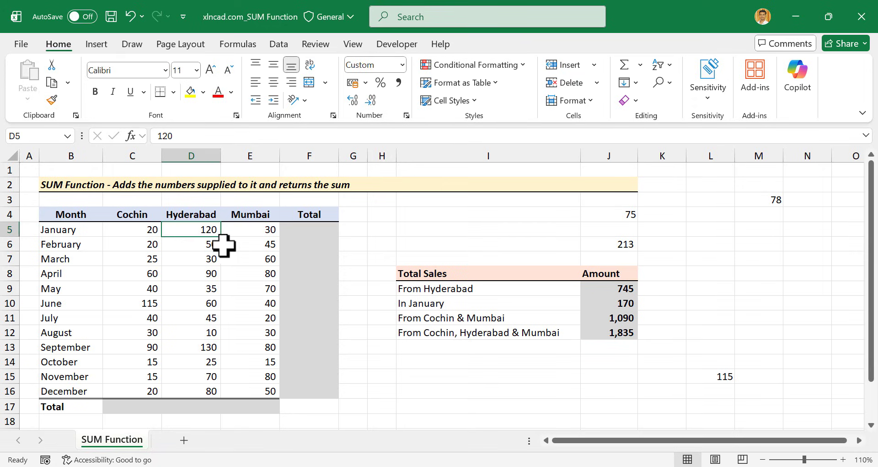
type("15")
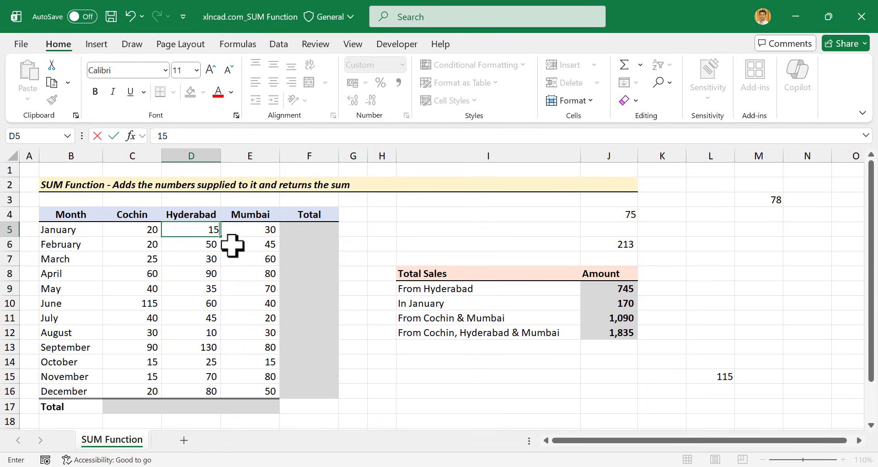
key("Return")
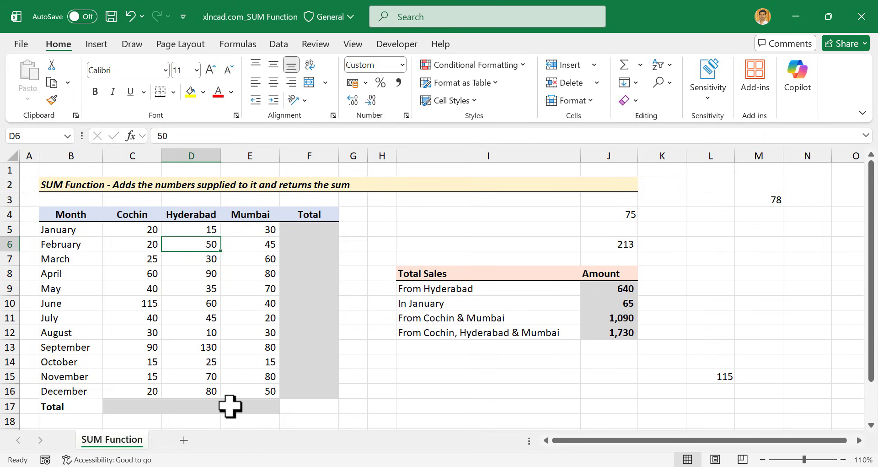
Fill the Total row cells C17:E17 with AutoSum formulas for each city and check the formula in each cell
left_click_drag(124, 406, 251, 407)
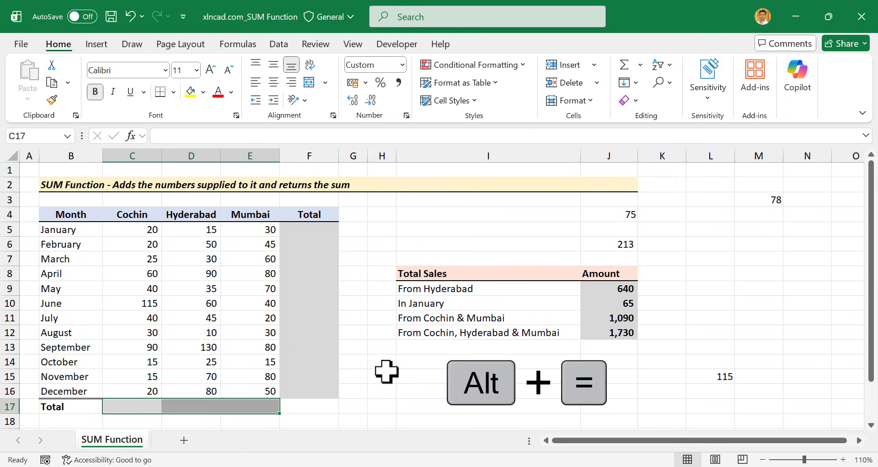
key("alt+equal")
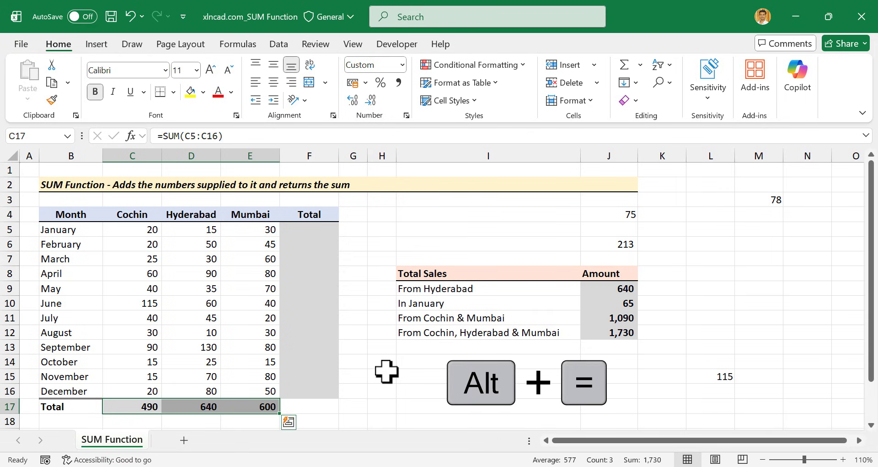
left_click(124, 403)
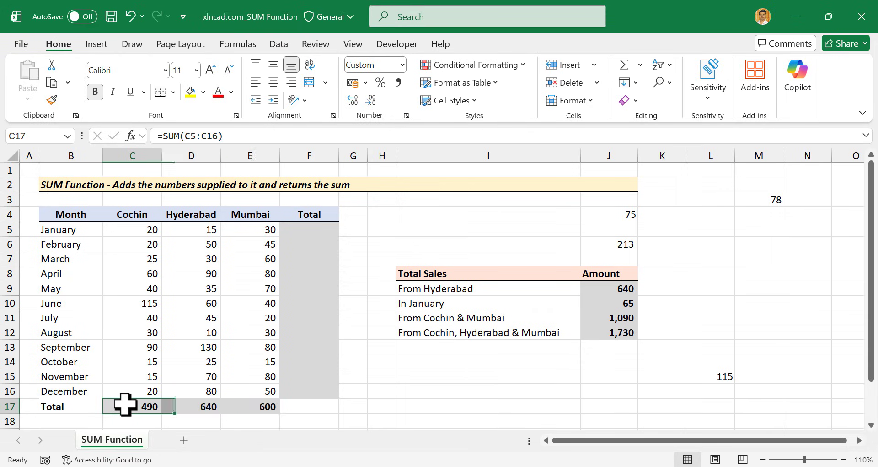
left_click(196, 406)
left_click(243, 406)
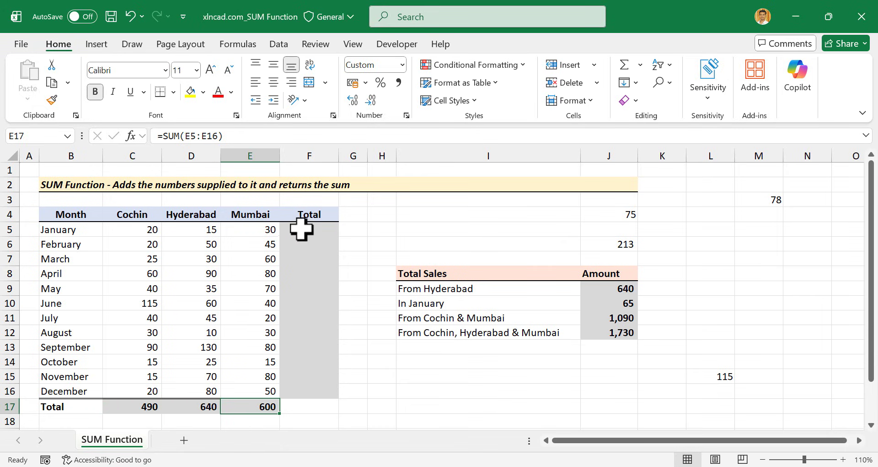
Fill the Total column cells F5:F16 with AutoSum formulas for each month and check the formulas in F8 and F14
left_click_drag(304, 231, 317, 390)
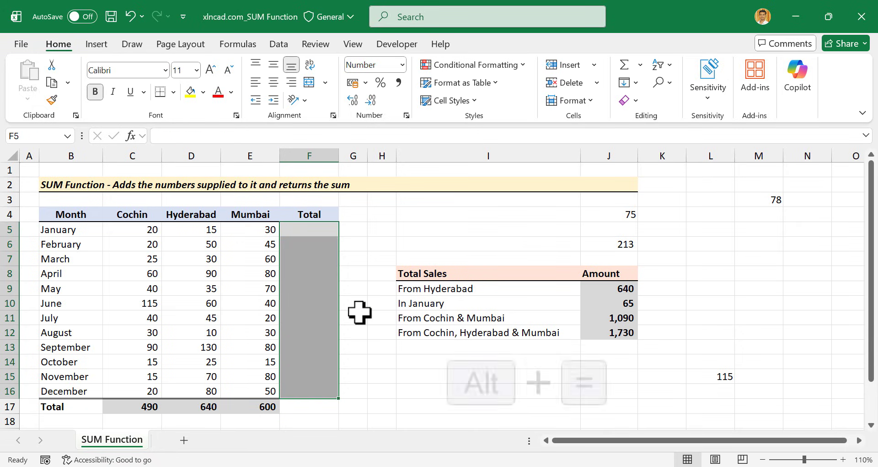
key("alt+equal")
left_click(320, 273)
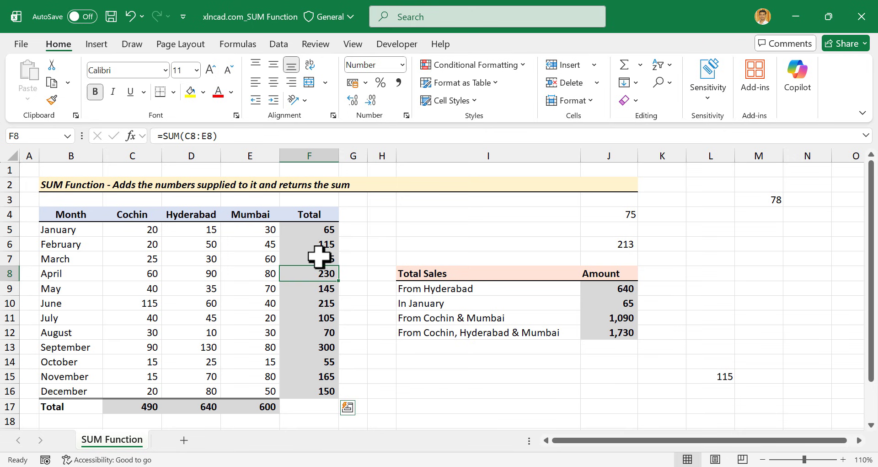
left_click(239, 137)
key("Return")
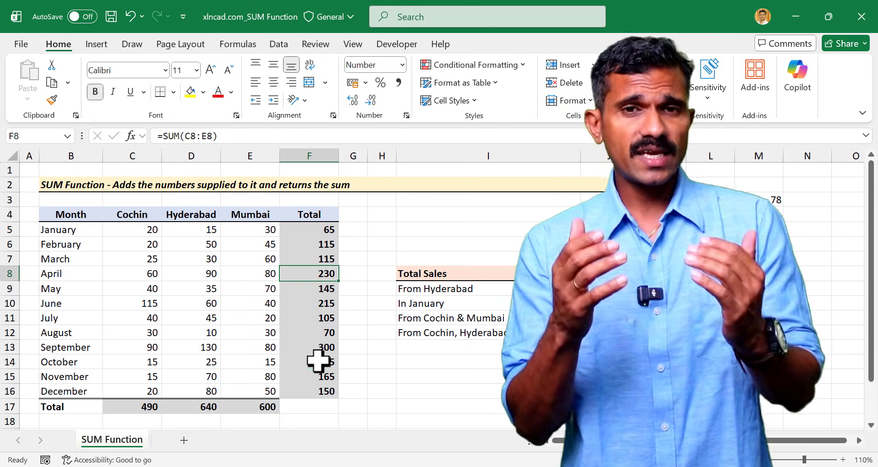
left_click(317, 359)
left_click(197, 137)
key("ctrl+Return")
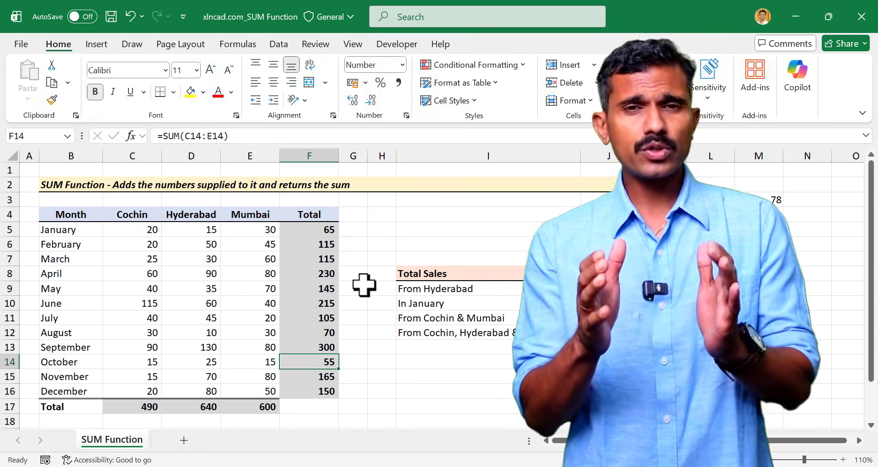